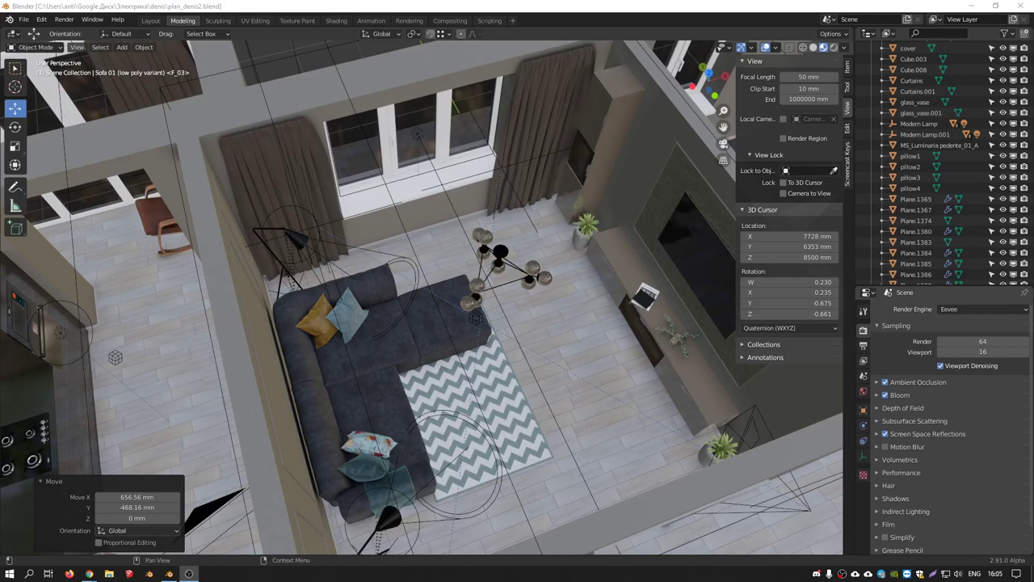
- Orbit, zoom and pan around the living room to look at the sofa, chevron rug and chandelier
middle_click_drag(591, 303, 573, 296)
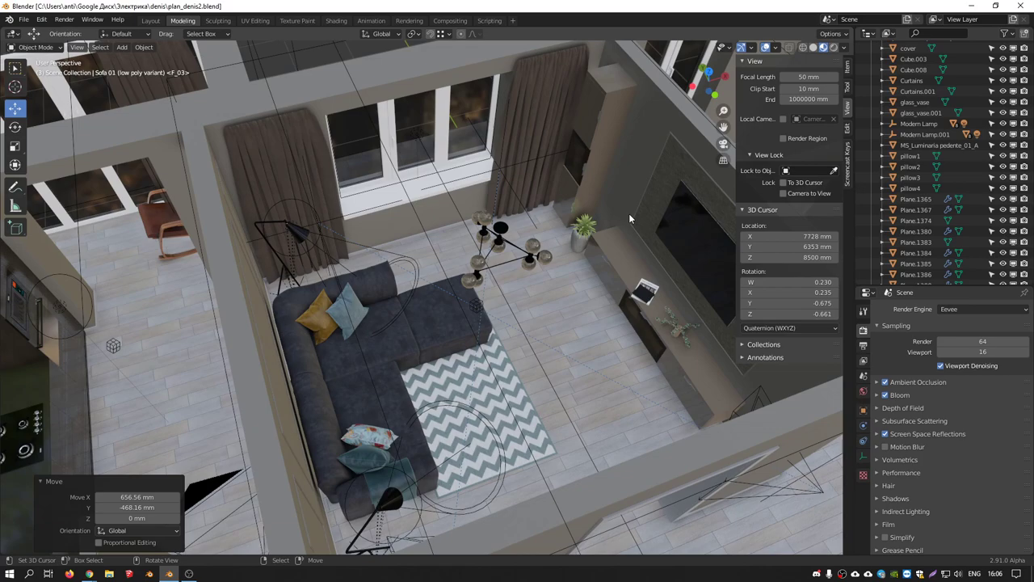
mouse_move(629, 213)
middle_mouse_down()
mouse_move(309, 222)
mouse_move(462, 261)
mouse_move(509, 210)
middle_mouse_up()
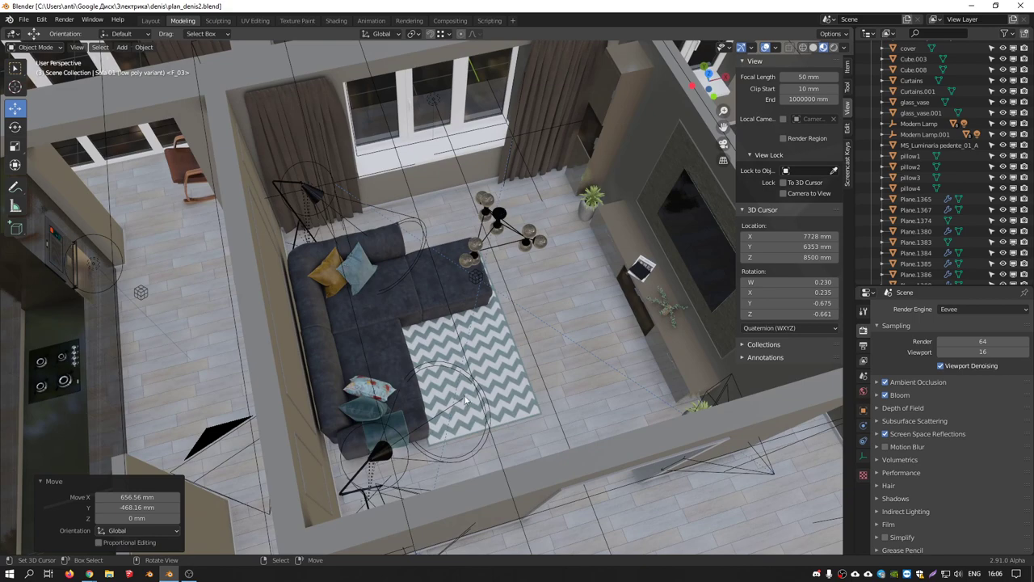
scroll(472, 401, "down", 3)
scroll(484, 402, "up", 4)
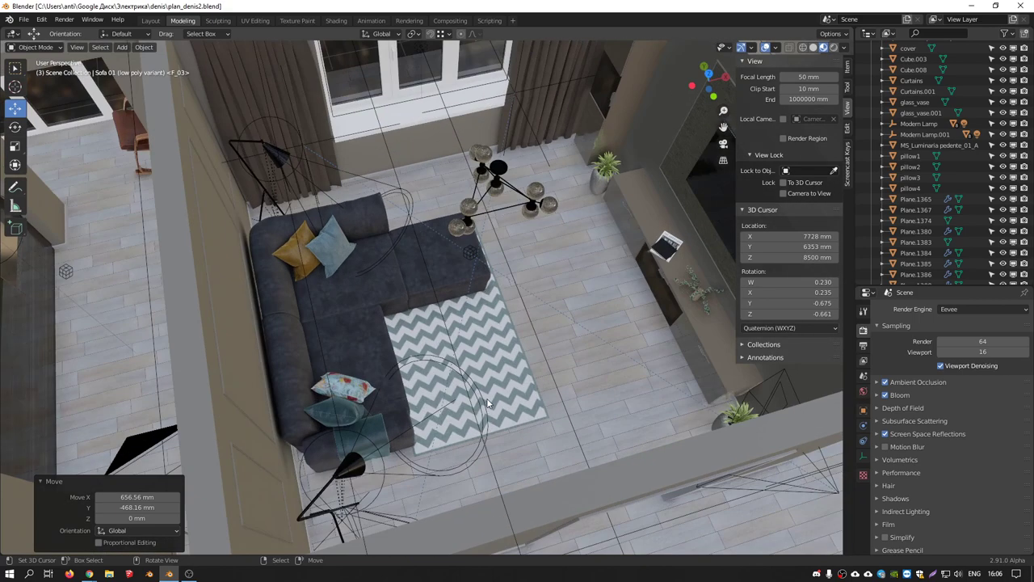
scroll(487, 403, "down", 3)
scroll(329, 262, "up", 3)
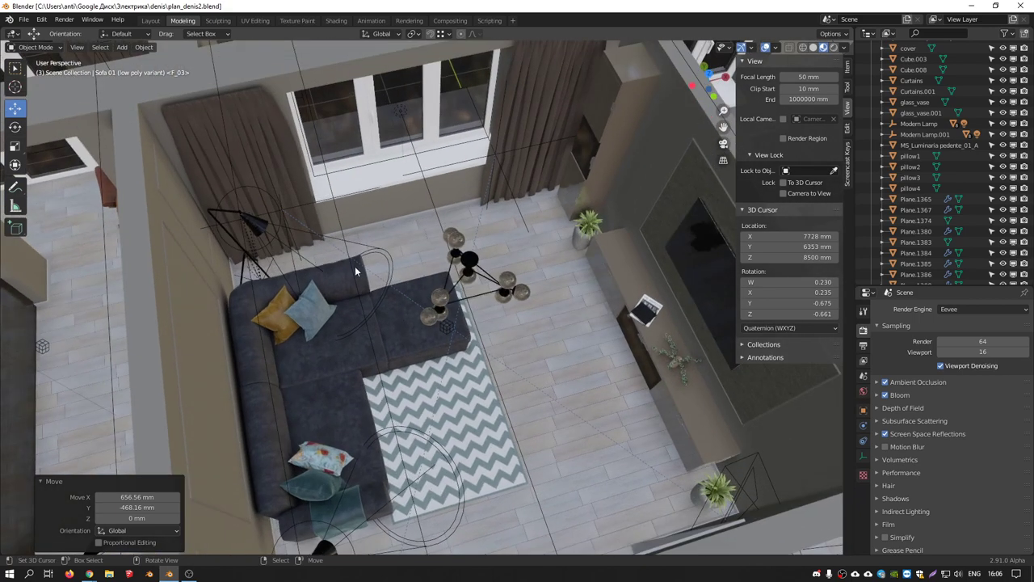
scroll(466, 337, "down", 3)
scroll(498, 332, "up", 3)
middle_click_drag(503, 267, 407, 328, "shift")
- Select a wall, switch Viewport Shading to Solid, and orbit to a near top-down view
left_click(494, 175)
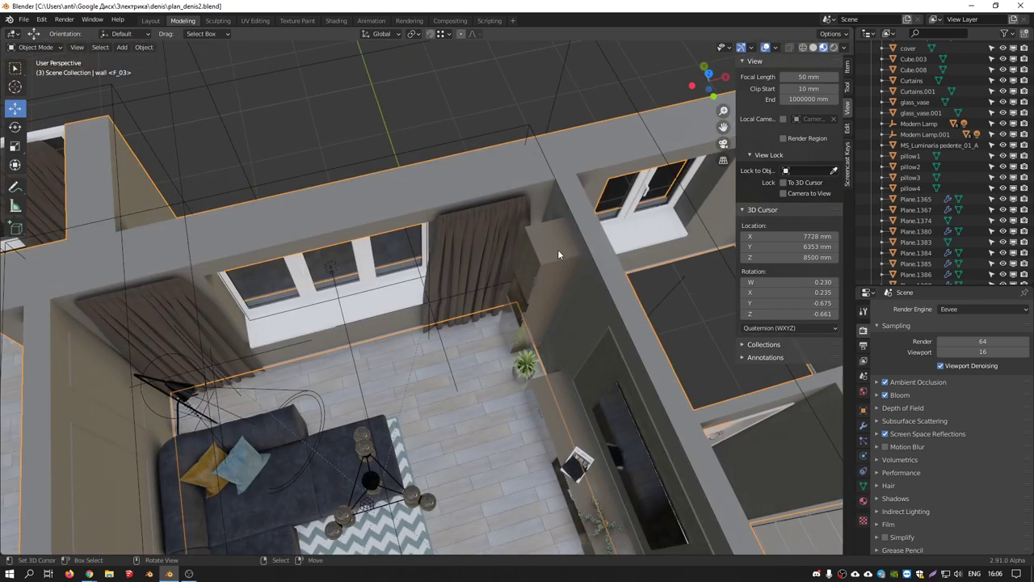
left_click(812, 48)
middle_click_drag(501, 210, 641, 242)
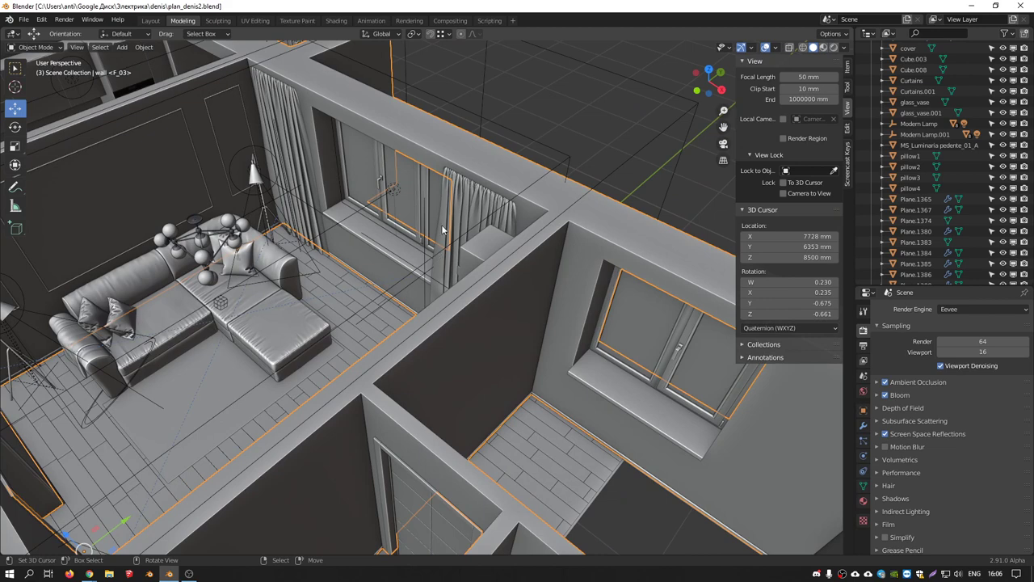
middle_click_drag(461, 242, 451, 218)
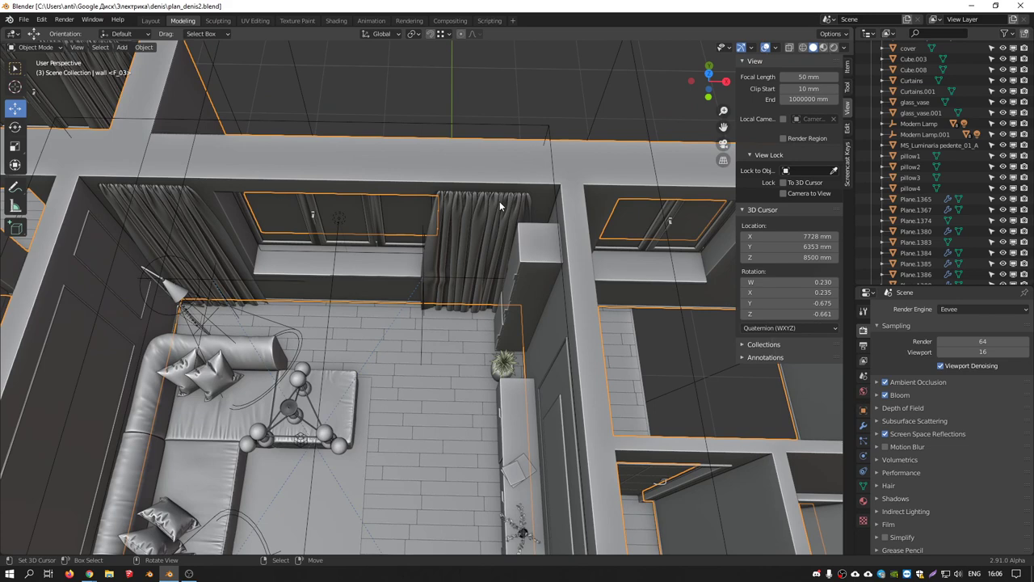
- Zoom and rotate the grey solid view to survey the whole apartment
scroll(505, 206, "down", 2)
scroll(507, 208, "down", 2)
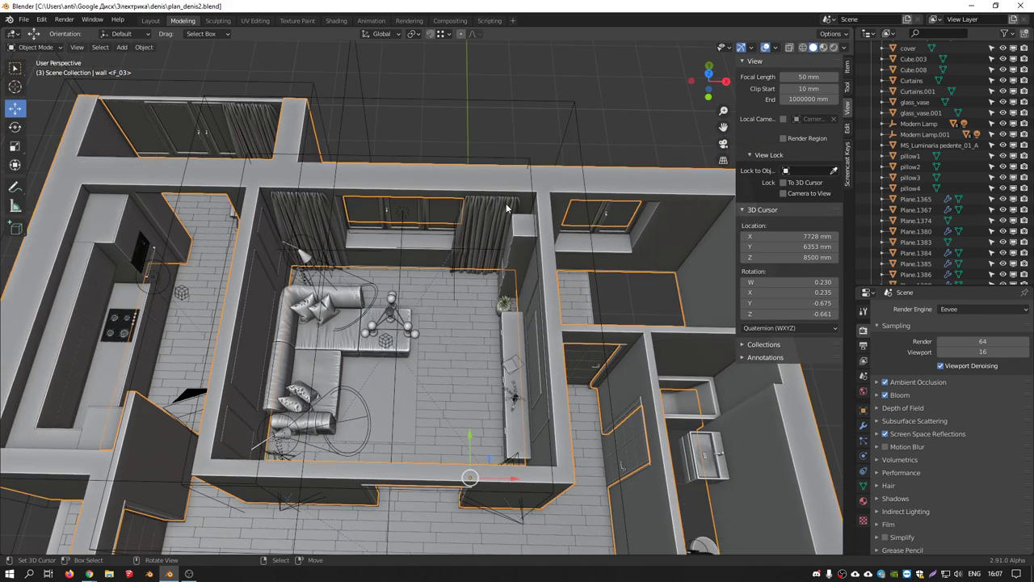
scroll(509, 212, "up", 3)
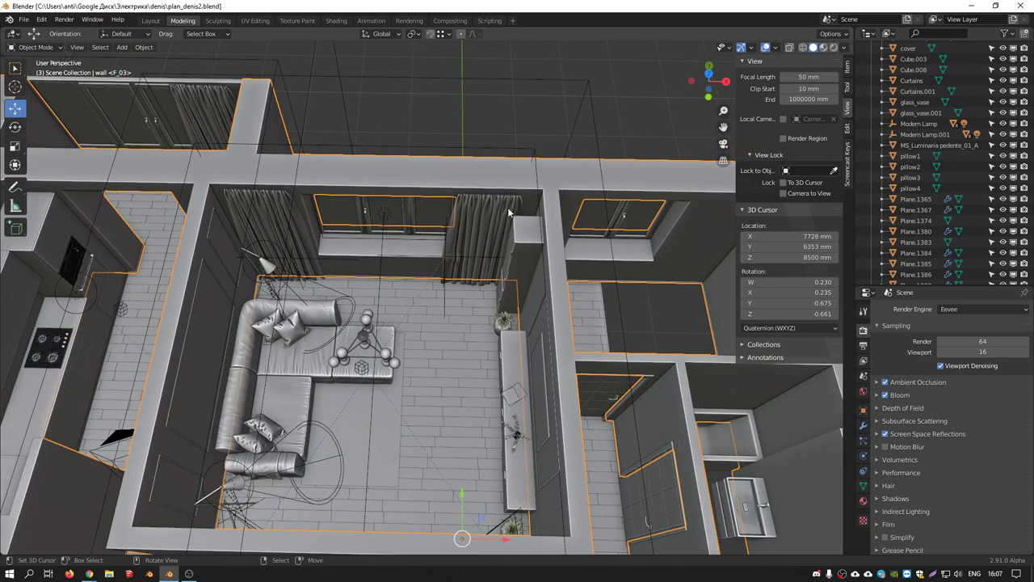
scroll(509, 212, "up", 2)
scroll(517, 209, "up", 2)
scroll(520, 207, "down", 2)
scroll(519, 209, "down", 1)
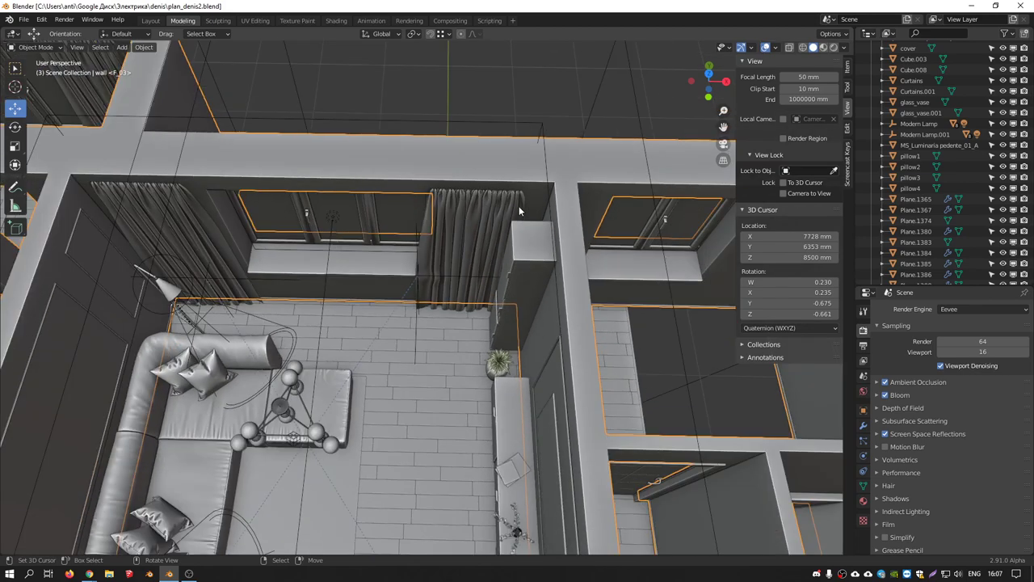
mouse_move(537, 184)
middle_mouse_down()
mouse_move(458, 167)
mouse_move(520, 125)
middle_mouse_up()
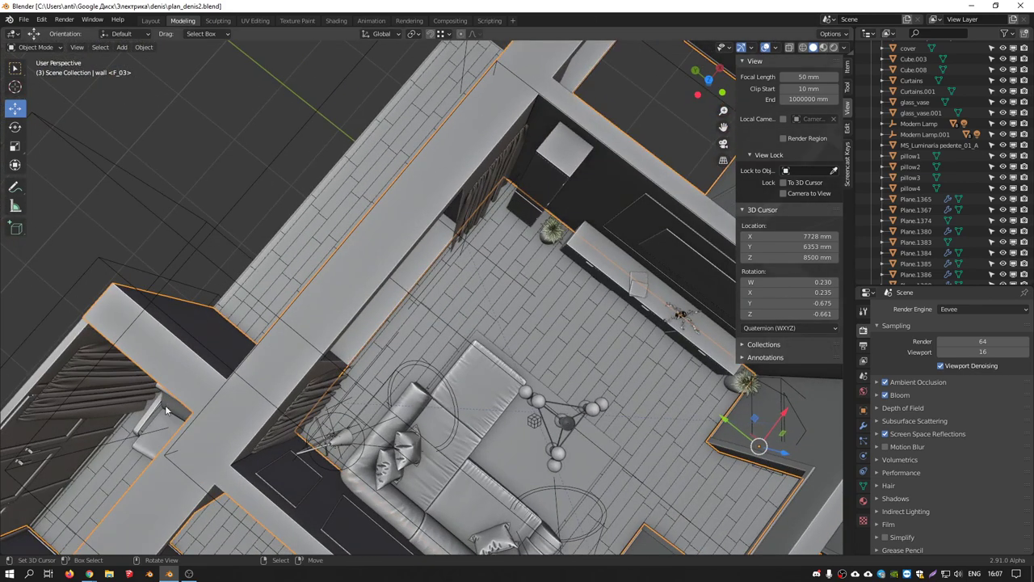
scroll(368, 293, "down", 3)
mouse_move(367, 293)
middle_mouse_down()
mouse_move(430, 176)
mouse_move(664, 134)
middle_mouse_up()
scroll(430, 177, "up", 5)
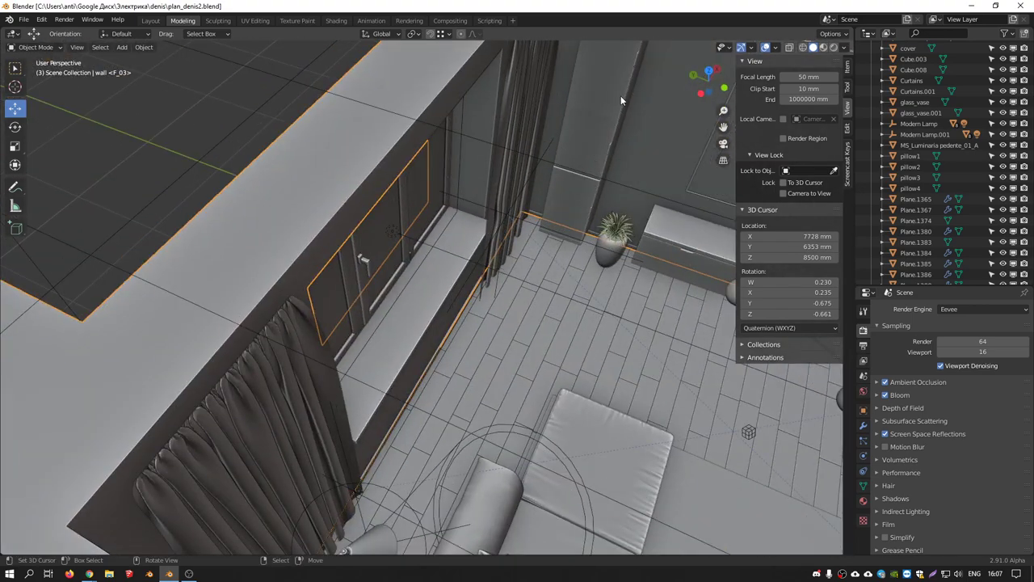
- Inspect the tall cabinet beside the curtains, then the floor, sofa and chandelier
middle_click_drag(626, 98, 498, 197)
scroll(514, 121, "up", 3)
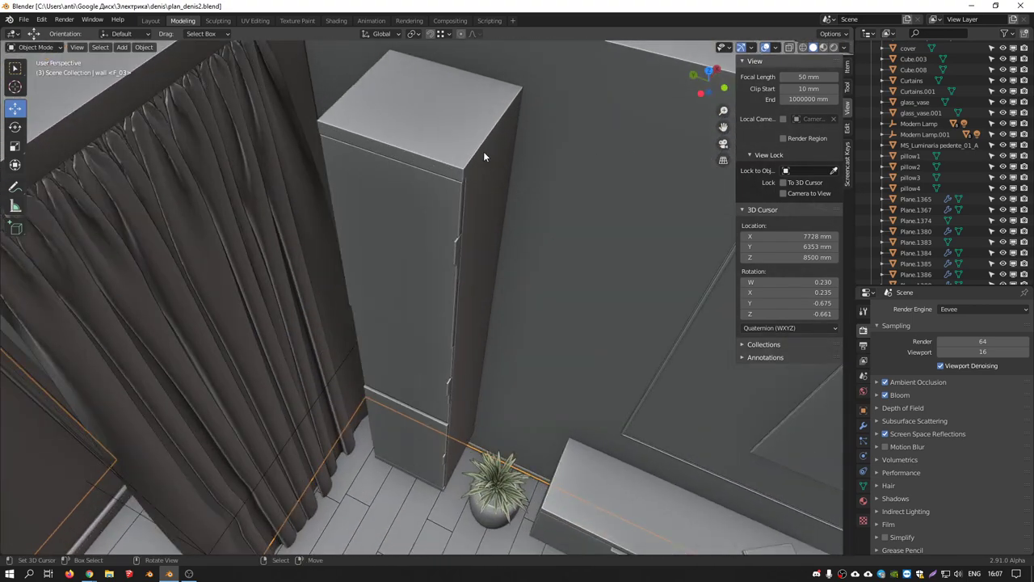
scroll(483, 154, "up", 2)
scroll(444, 150, "down", 2)
scroll(456, 159, "down", 3)
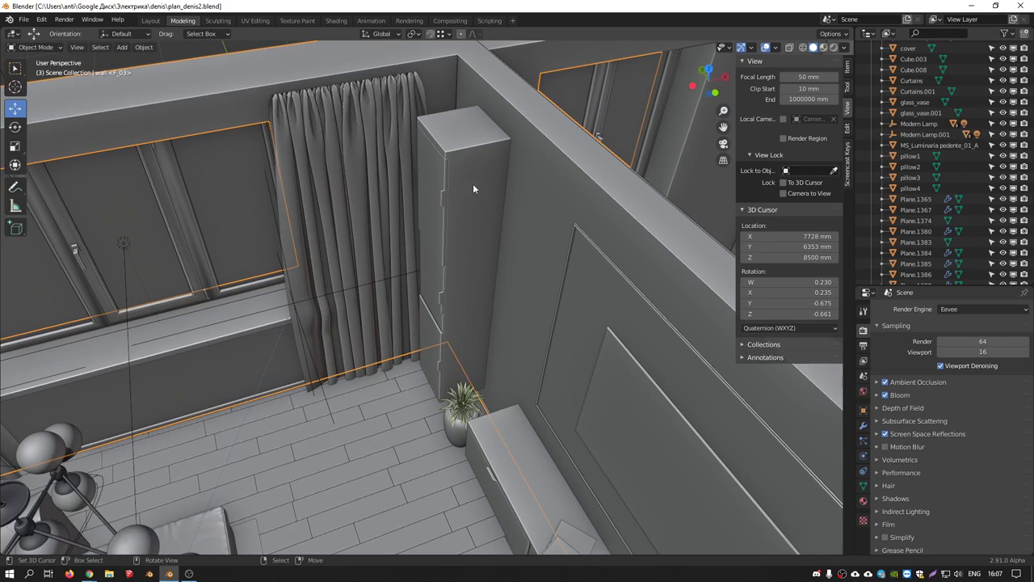
scroll(485, 186, "up", 1)
mouse_move(496, 194)
middle_mouse_down()
mouse_move(483, 292)
mouse_move(459, 288)
mouse_move(410, 343)
middle_mouse_up()
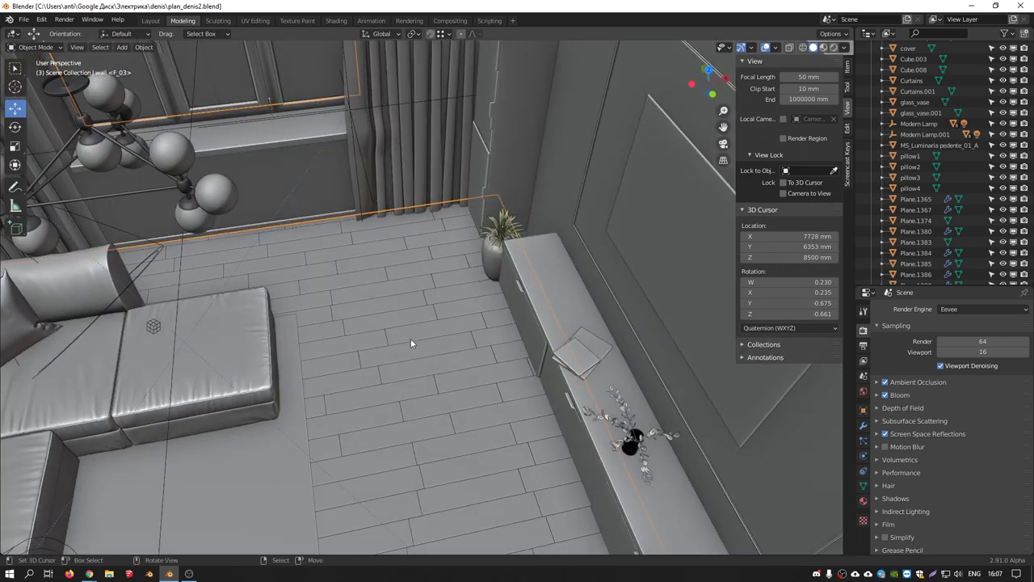
scroll(452, 356, "down", 5)
scroll(377, 276, "up", 2)
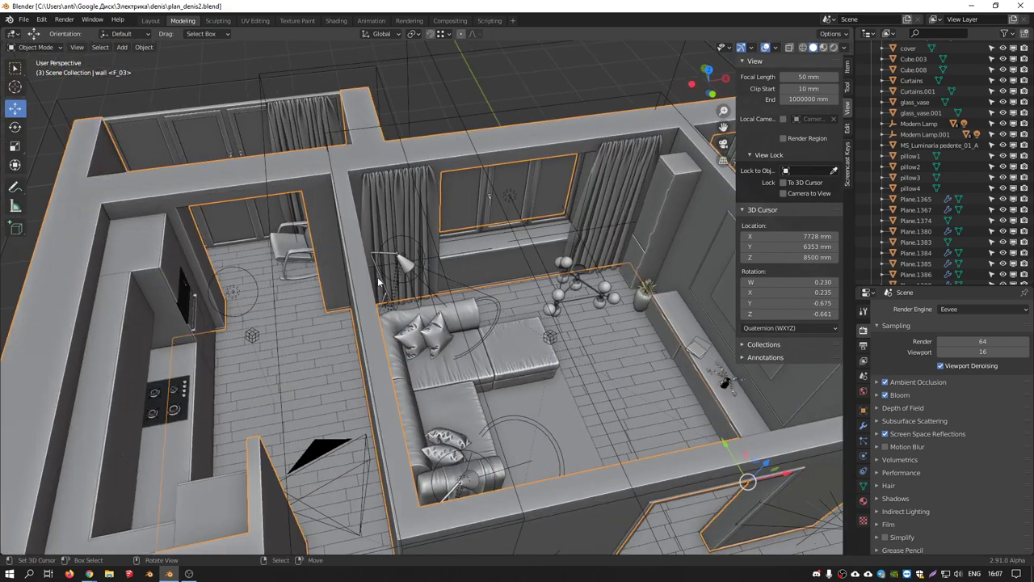
scroll(465, 258, "up", 1)
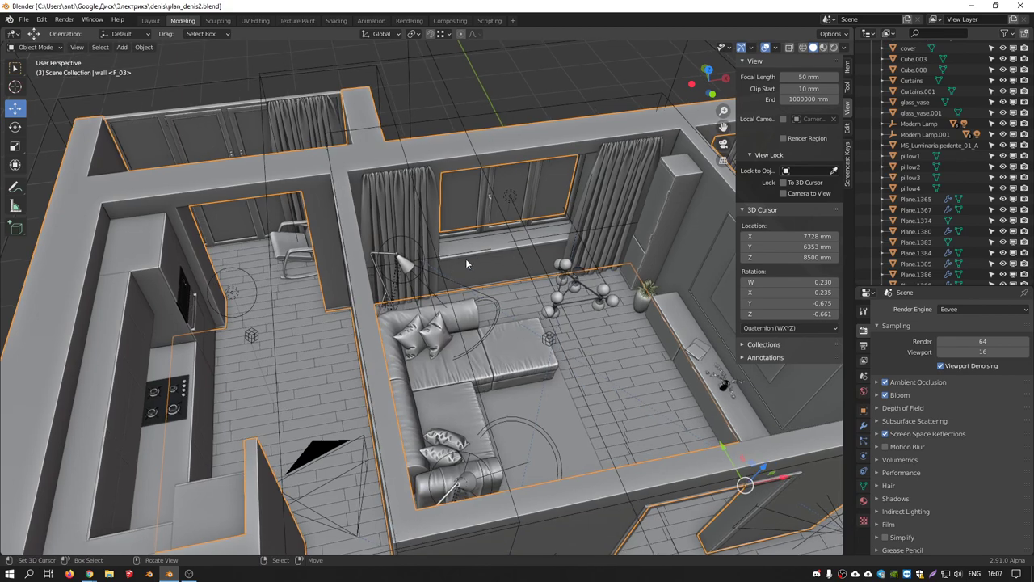
scroll(506, 242, "up", 2)
- Restore material shading and zoom in on the potted plant beside the window from several angles
left_click(824, 47)
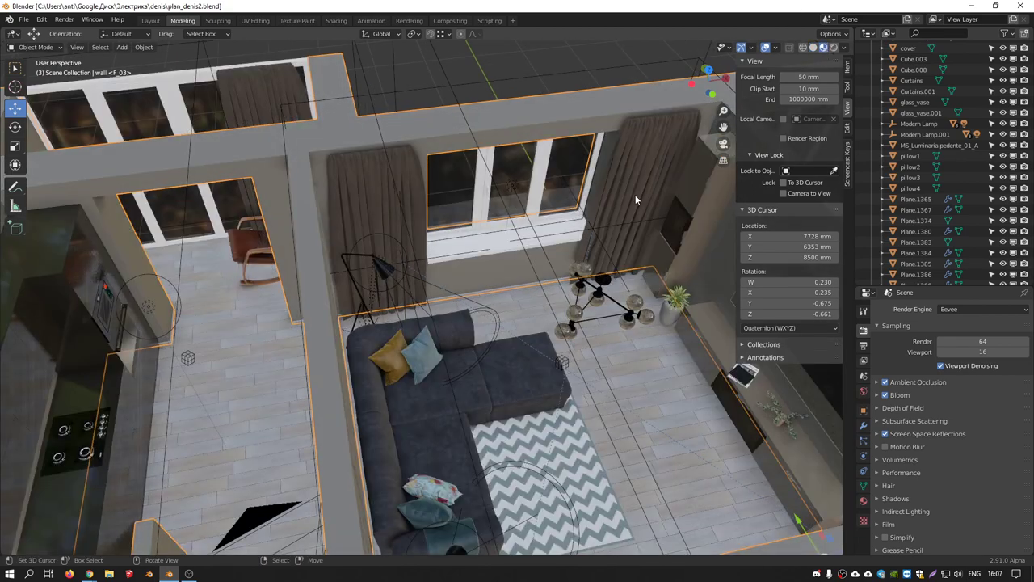
mouse_move(635, 195)
middle_mouse_down()
mouse_move(517, 159)
mouse_move(388, 178)
middle_mouse_up()
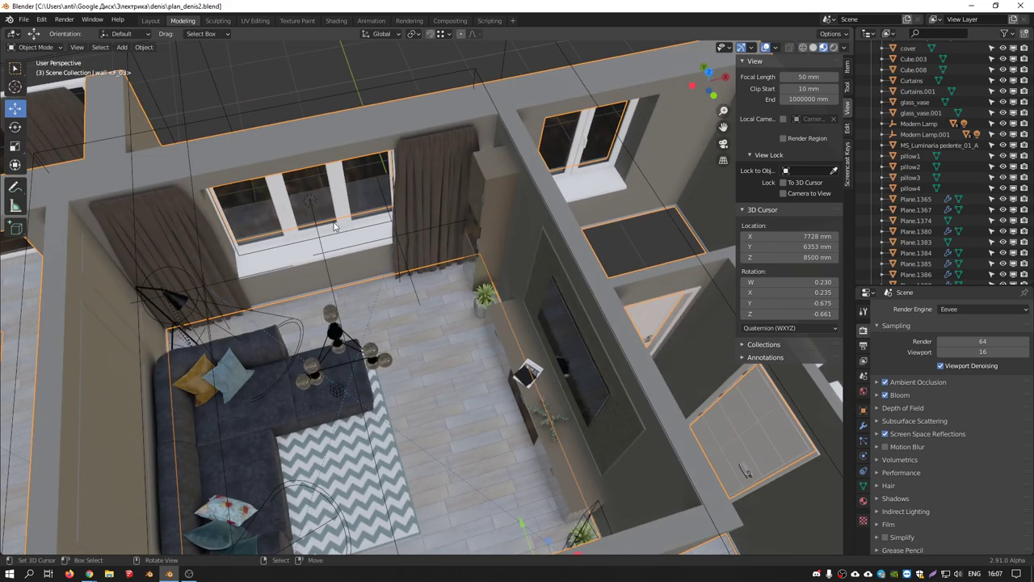
scroll(402, 202, "up", 2)
scroll(467, 75, "up", 1)
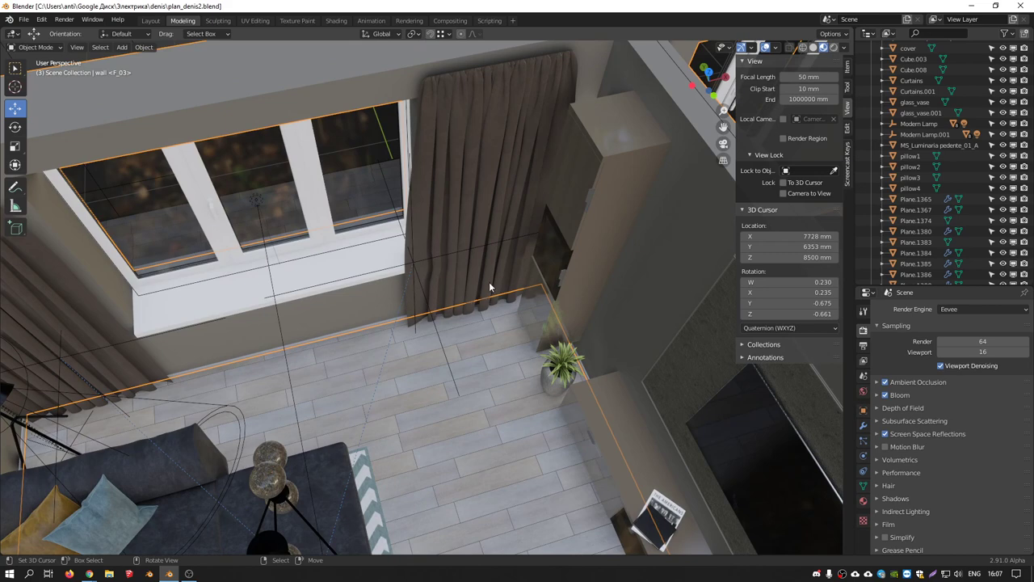
scroll(517, 339, "up", 2)
scroll(588, 400, "up", 3)
mouse_move(586, 395)
middle_mouse_down()
mouse_move(597, 336)
mouse_move(616, 365)
middle_mouse_up()
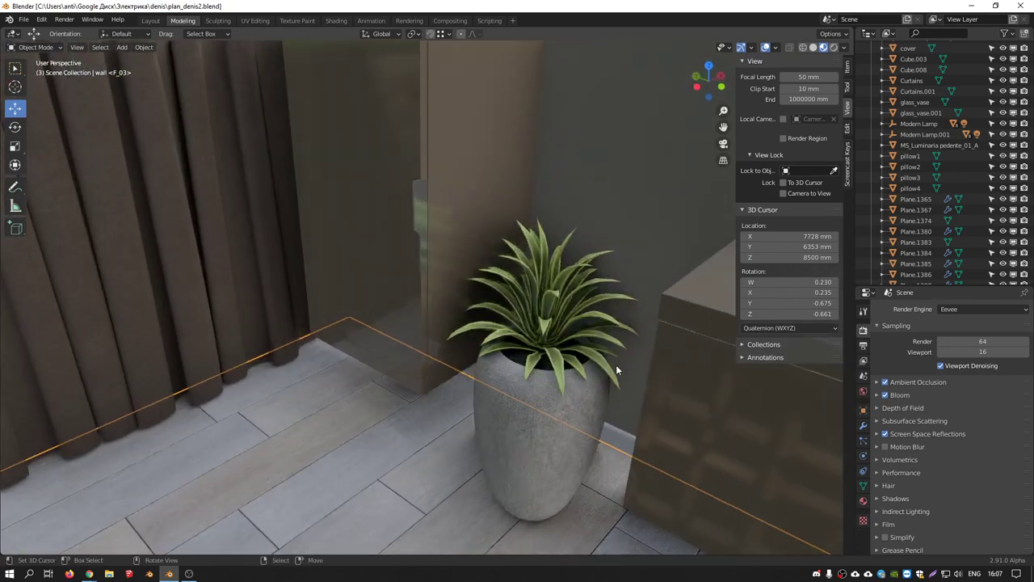
scroll(575, 346, "down", 1)
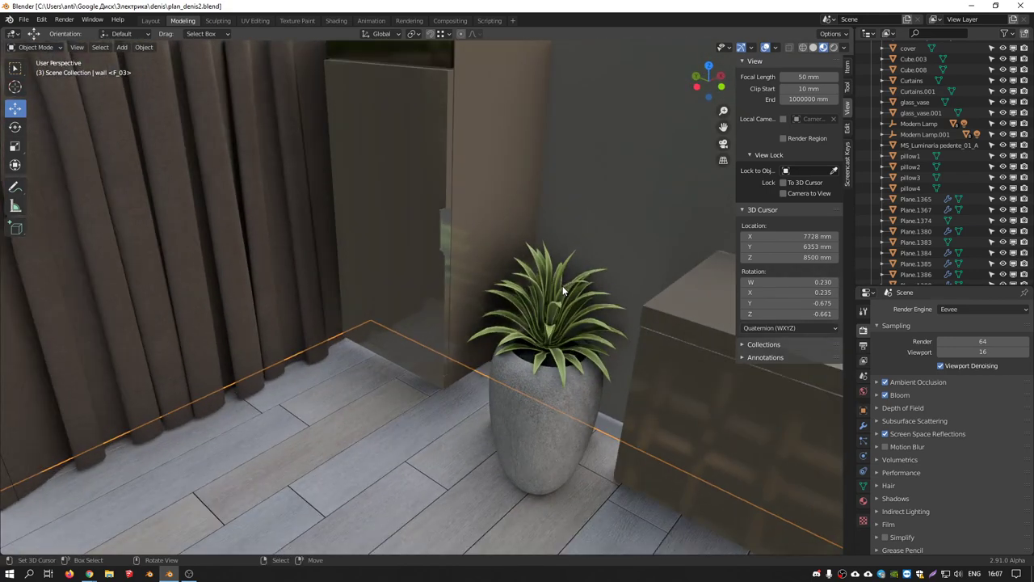
scroll(562, 285, "down", 2)
middle_click_drag(563, 285, 547, 306)
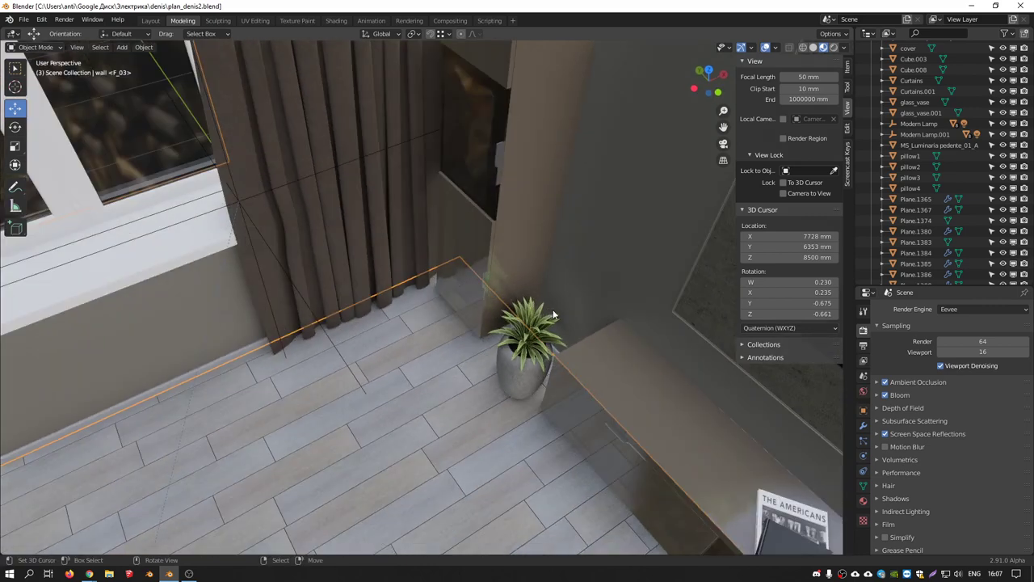
- Zoom out and orbit to face the chandelier above the sofa and the window
scroll(553, 309, "down", 2)
scroll(563, 315, "down", 2)
scroll(494, 291, "down", 2)
scroll(451, 259, "down", 1)
middle_click_drag(452, 259, 503, 194)
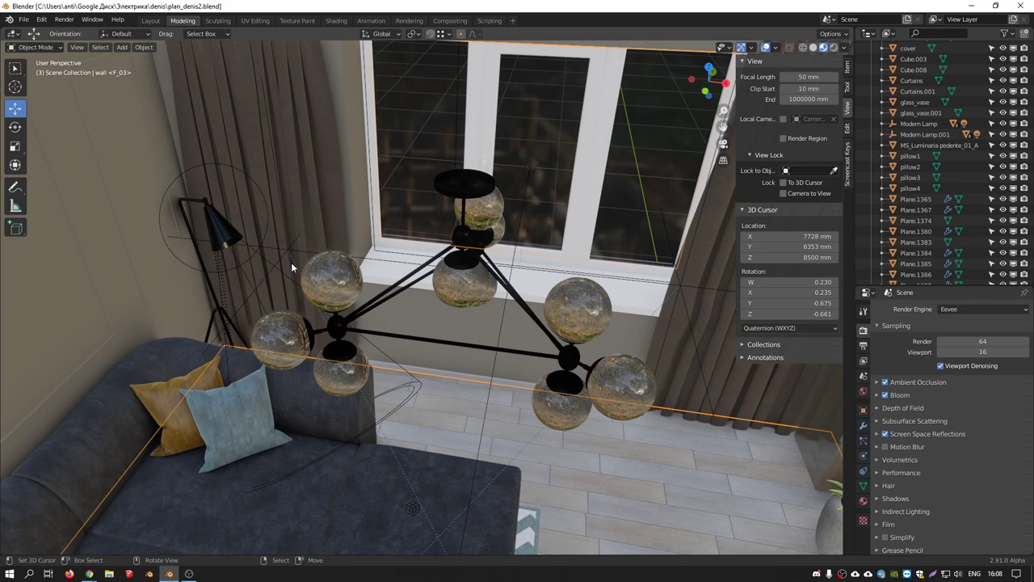
- Zoom and orbit from the overhead apartment walls to a top-down floor view near the sofa
scroll(291, 262, "down", 3)
scroll(558, 361, "down", 4)
mouse_move(555, 357)
middle_mouse_down()
mouse_move(407, 291)
mouse_move(582, 261)
mouse_move(490, 361)
mouse_move(480, 297)
middle_mouse_up()
scroll(582, 261, "down", 5)
scroll(491, 361, "up", 5)
scroll(540, 373, "up", 5)
scroll(505, 274, "up", 2)
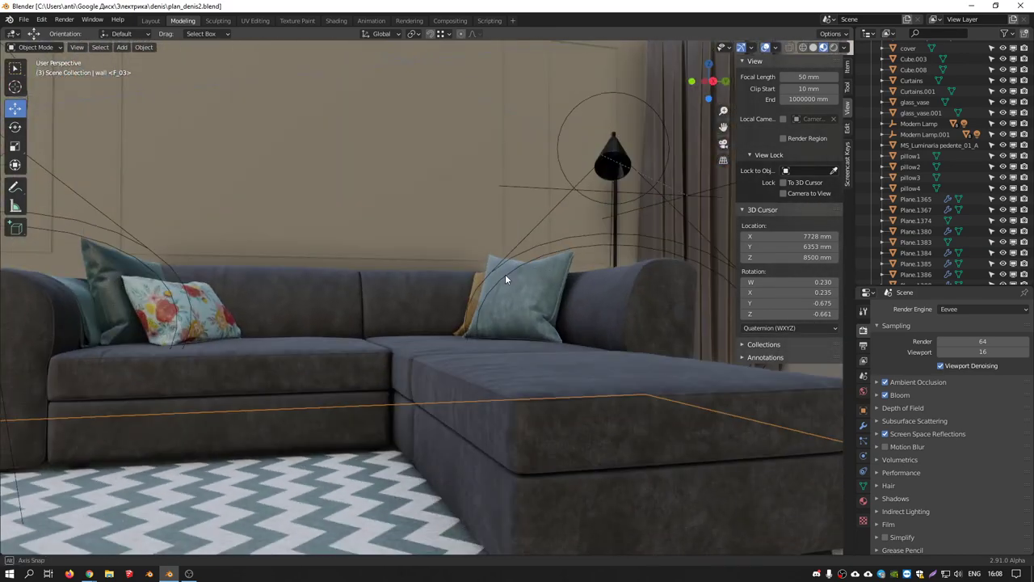
scroll(505, 280, "down", 2)
scroll(525, 306, "down", 2)
scroll(516, 319, "down", 2)
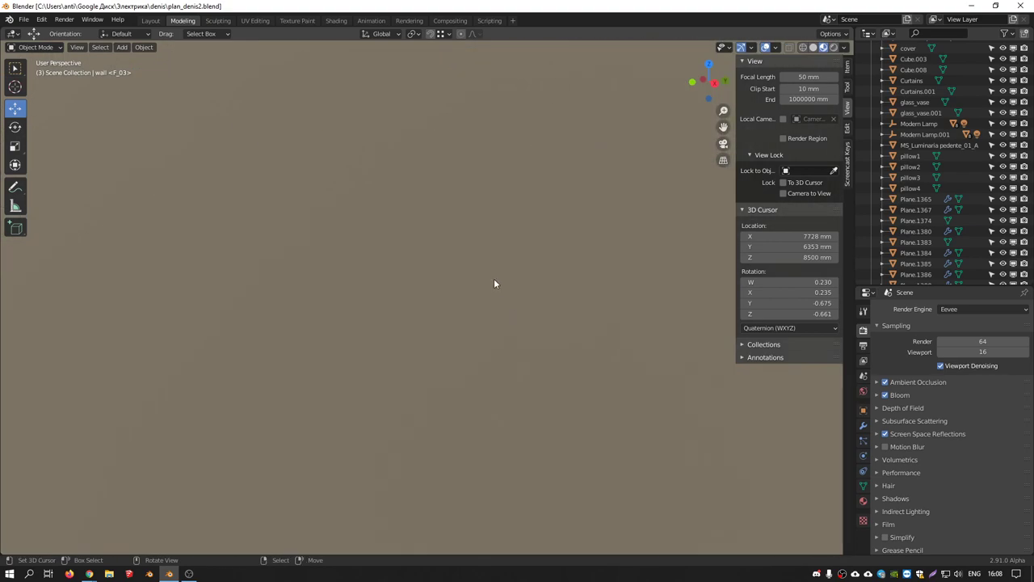
mouse_move(494, 284)
middle_mouse_down()
mouse_move(574, 377)
mouse_move(574, 343)
mouse_move(452, 303)
mouse_move(501, 317)
mouse_move(568, 202)
mouse_move(635, 184)
mouse_move(517, 180)
middle_mouse_up()
scroll(565, 373, "down", 2)
scroll(564, 374, "down", 2)
scroll(564, 378, "down", 2)
scroll(446, 298, "up", 3)
- Select the leather rocking chair, view its seat, backrest and rockers, then minimize Chrome to the desktop
left_click(491, 179)
scroll(501, 194, "up", 4)
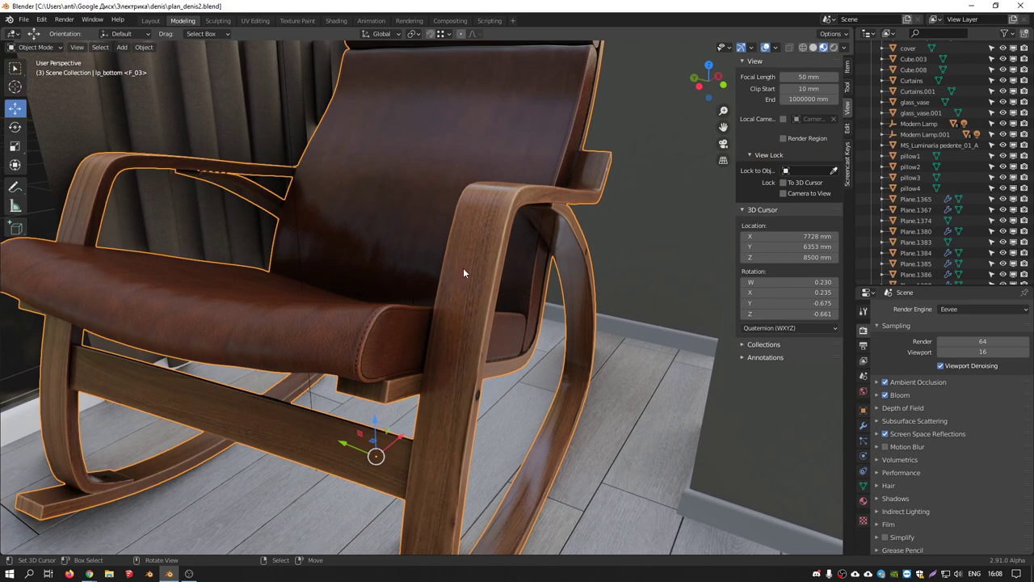
mouse_move(463, 268)
middle_mouse_down()
mouse_move(385, 236)
mouse_move(365, 240)
middle_mouse_up()
middle_click_drag(415, 375, 384, 336, "shift")
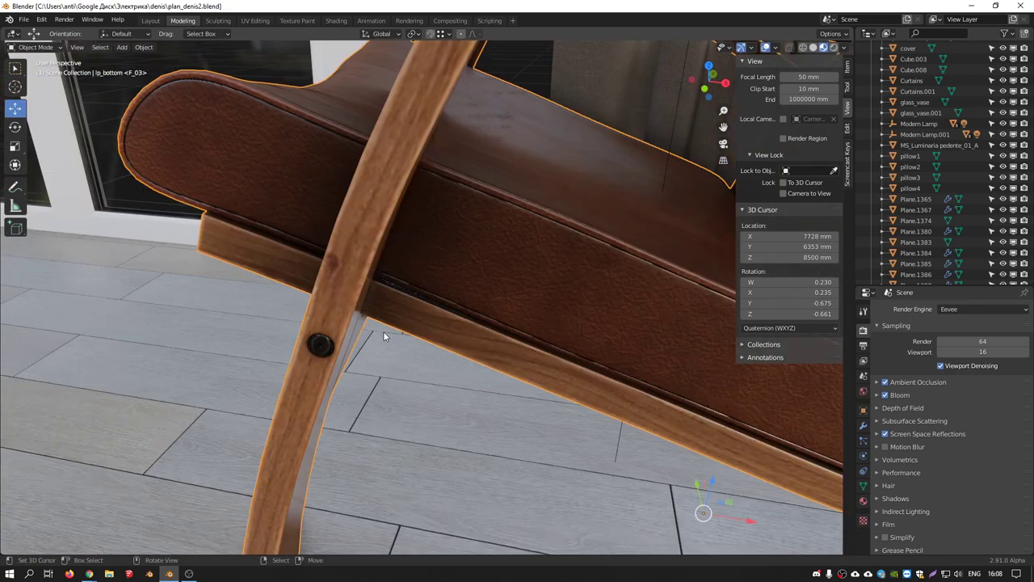
scroll(380, 331, "down", 5)
middle_click_drag(370, 268, 442, 284)
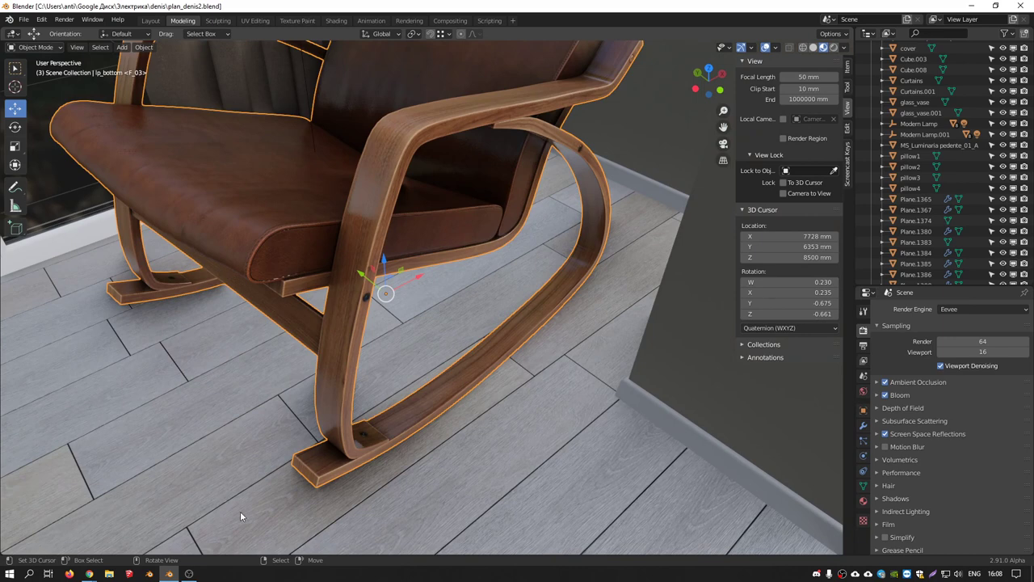
middle_click_drag(410, 332, 375, 214)
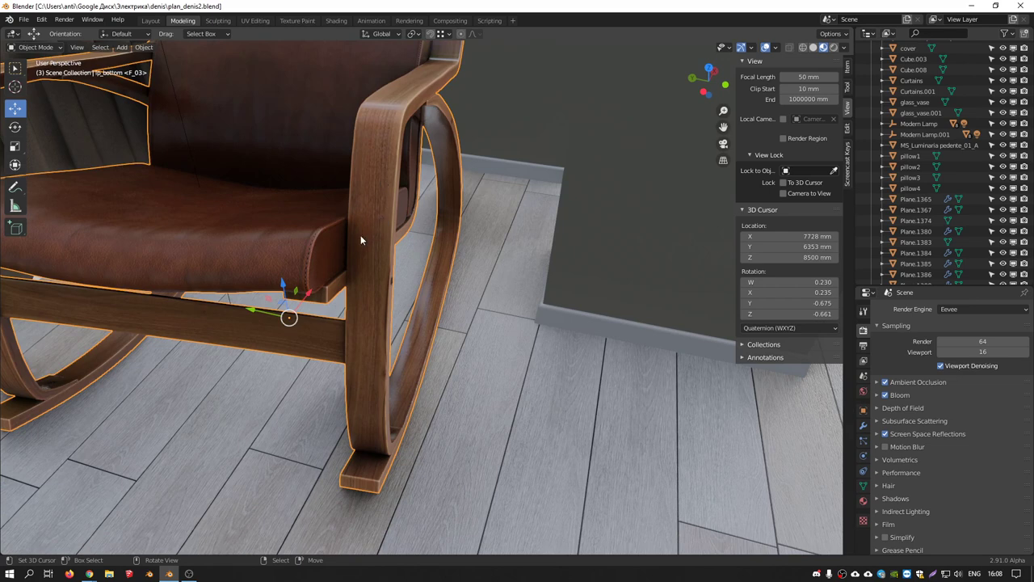
middle_click_drag(361, 240, 306, 240)
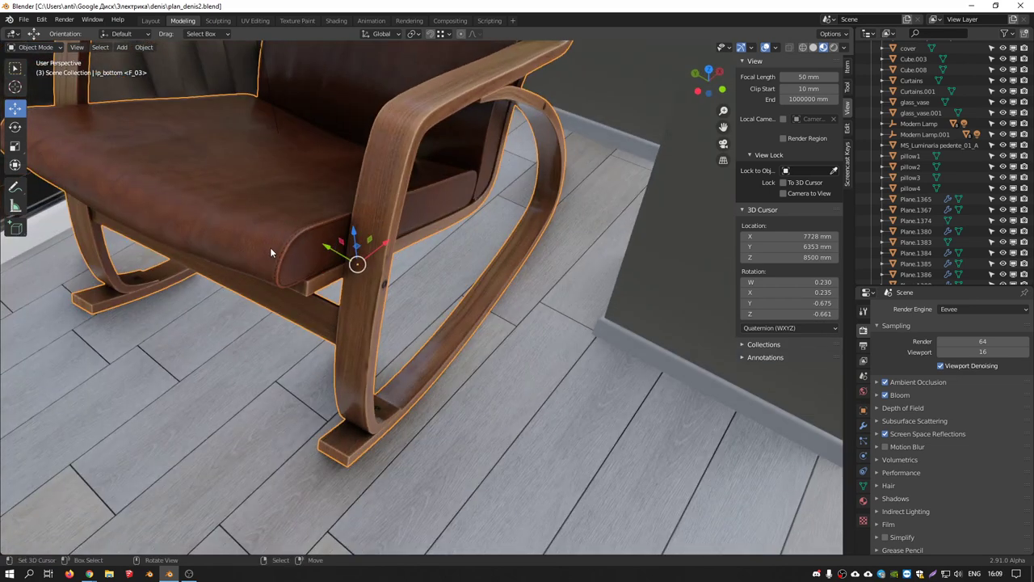
mouse_move(270, 247)
middle_mouse_down()
mouse_move(321, 172)
mouse_move(372, 352)
mouse_move(431, 343)
mouse_move(354, 319)
mouse_move(409, 349)
mouse_move(449, 330)
middle_mouse_up()
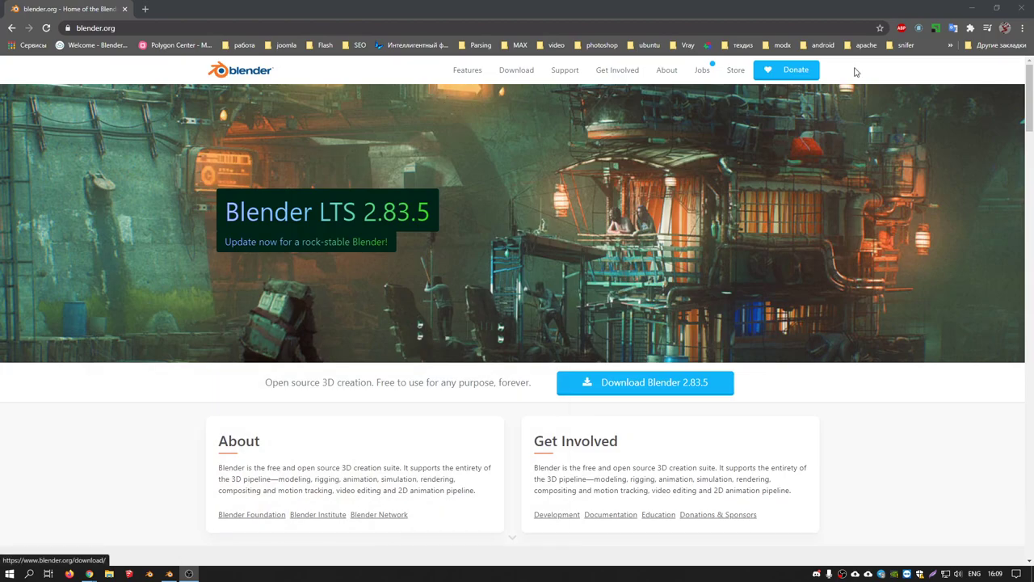
left_click(972, 8)
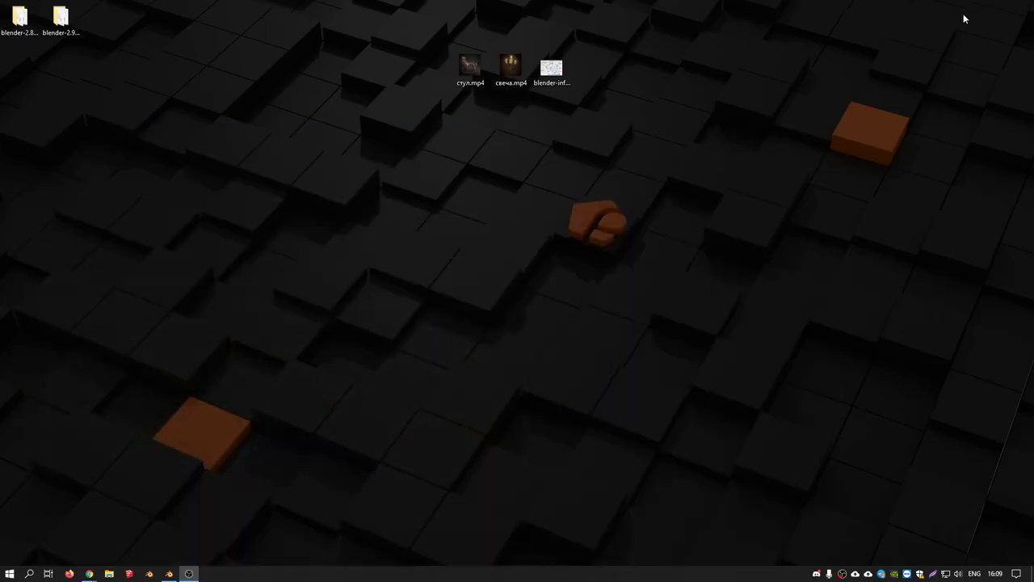
double_click(472, 67)
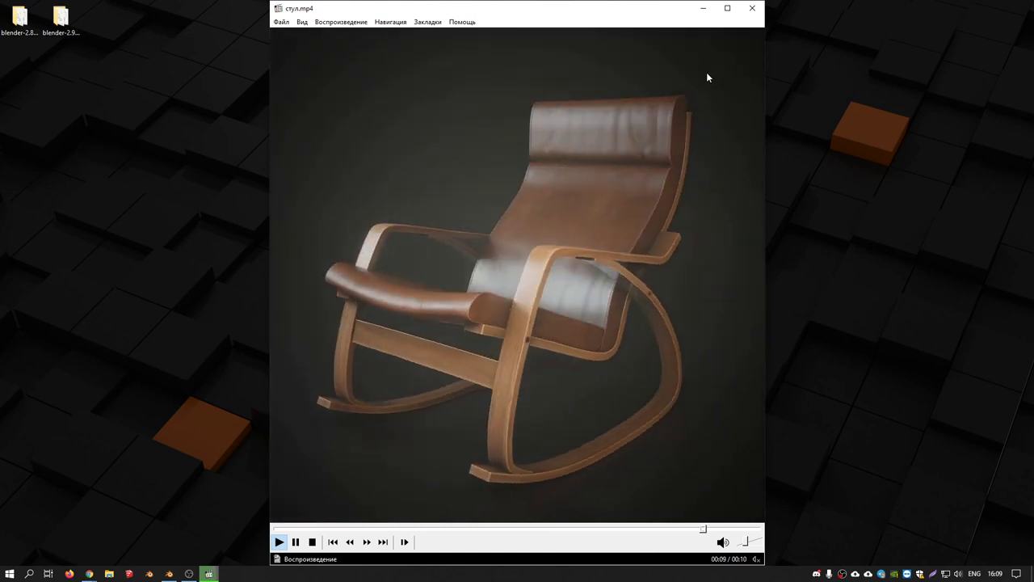
left_click(751, 10)
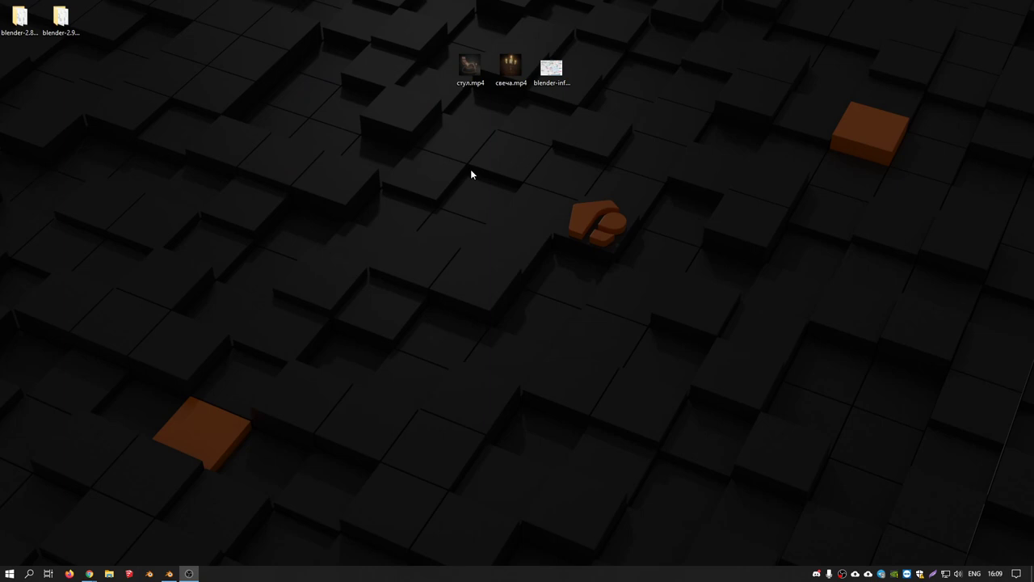
double_click(512, 71)
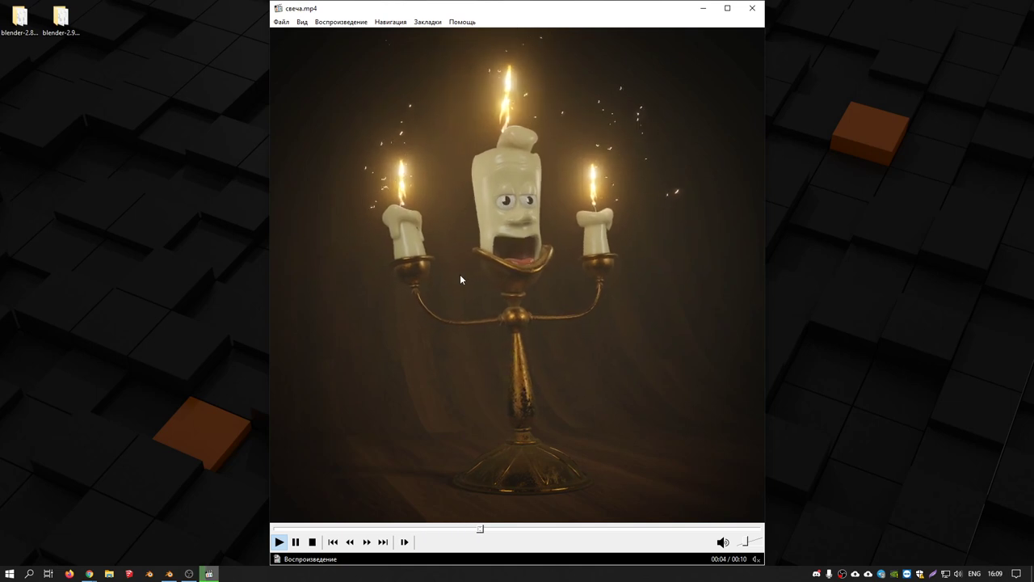
left_click(752, 8)
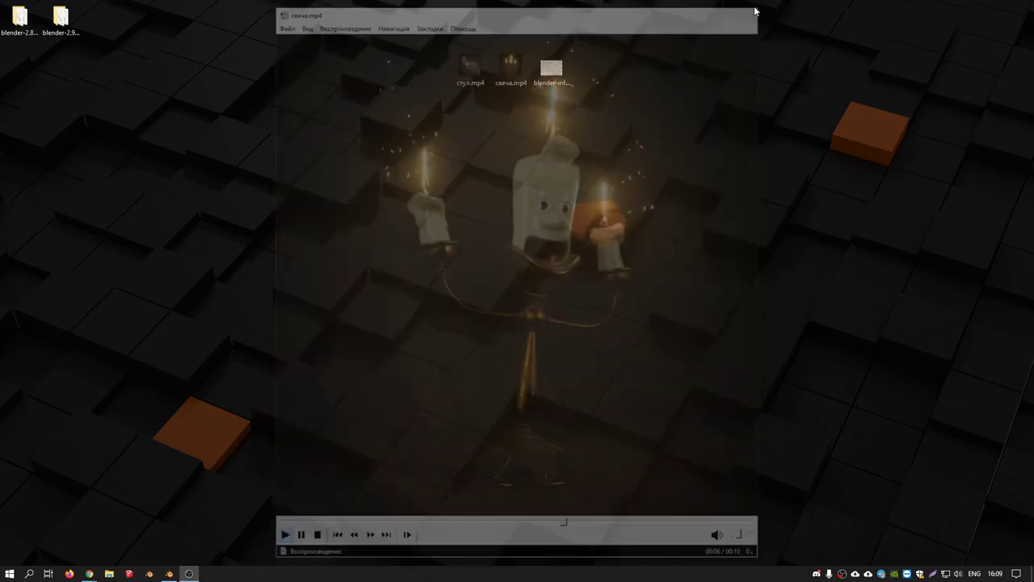